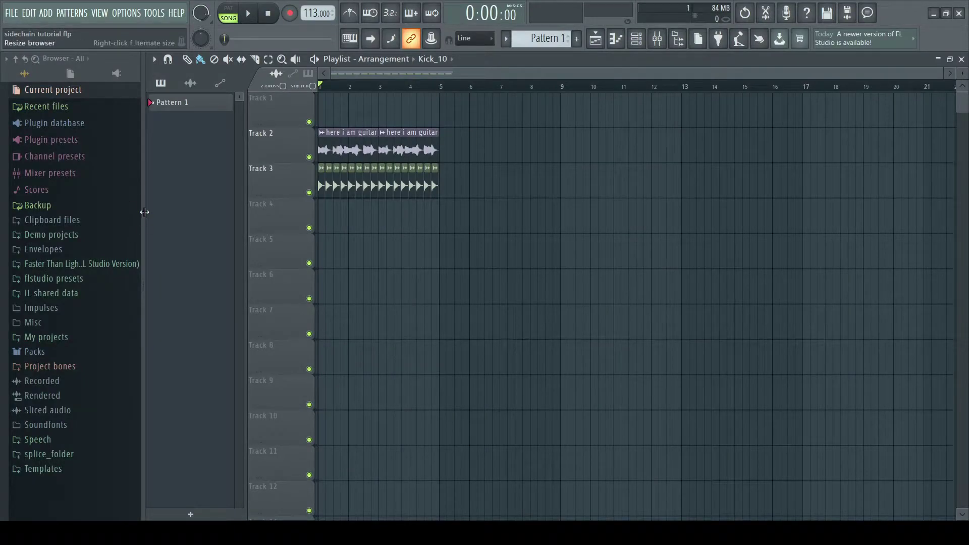
# Solo the guitar on Track 2 and the kick on Track 3 in turn, play the kick, and unmute all tracks.
pyautogui.keyDown('ctrl'); pyautogui.click(309, 157); pyautogui.keyUp('ctrl')
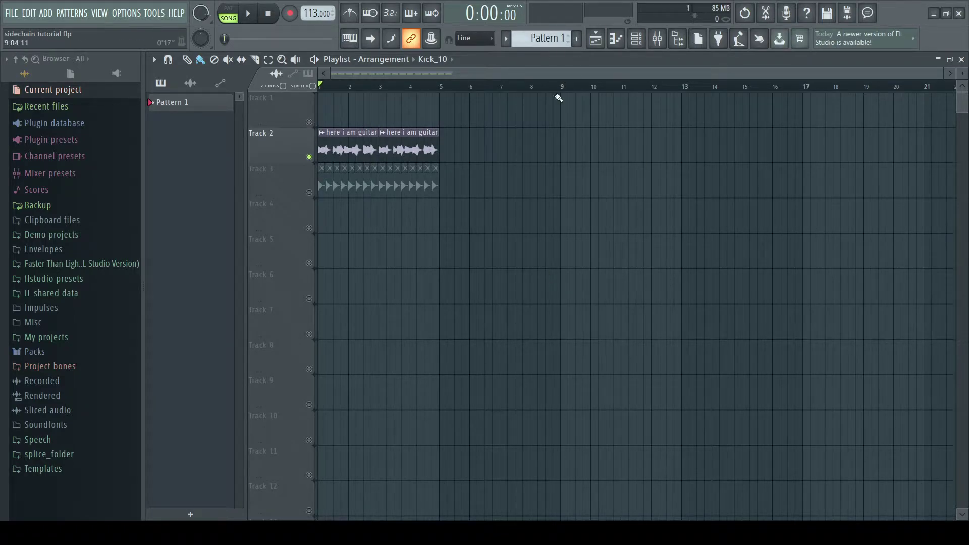
pyautogui.rightClick(318, 194)
pyautogui.rightClick(310, 158)
pyautogui.press('space')
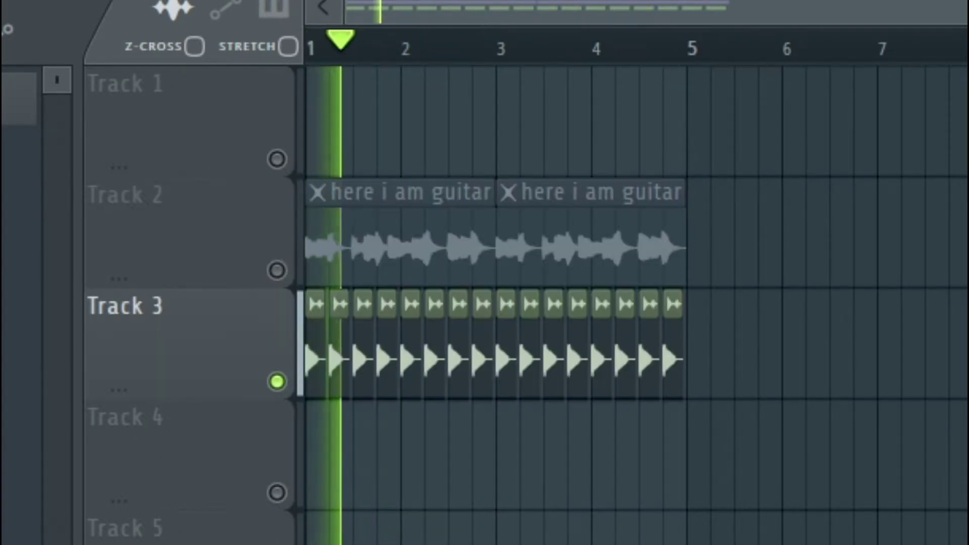
pyautogui.press('space')
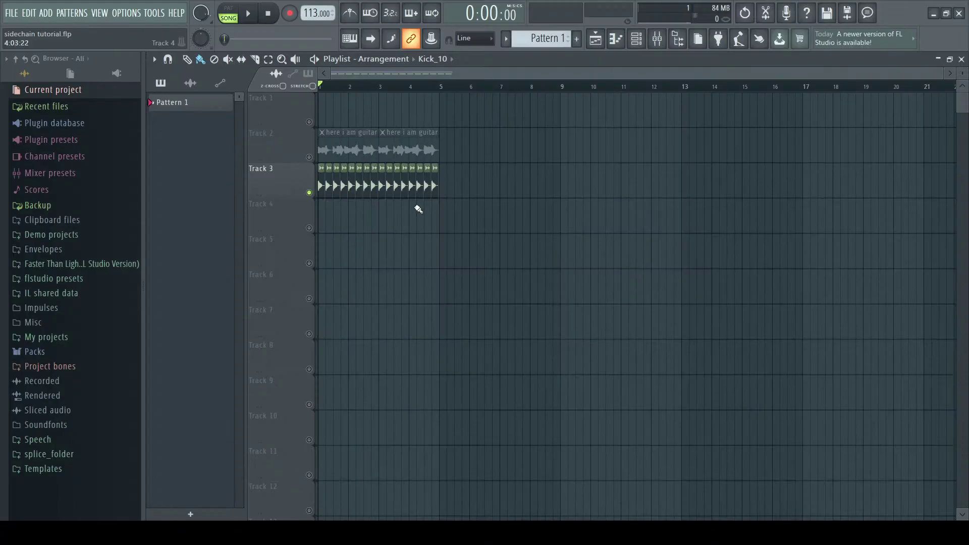
pyautogui.rightClick(309, 192)
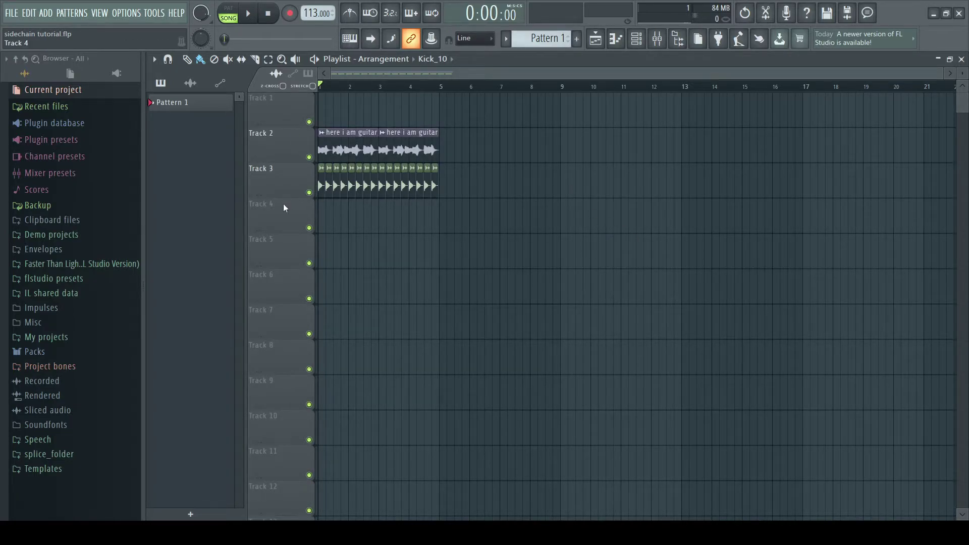
pyautogui.rightClick(309, 192)
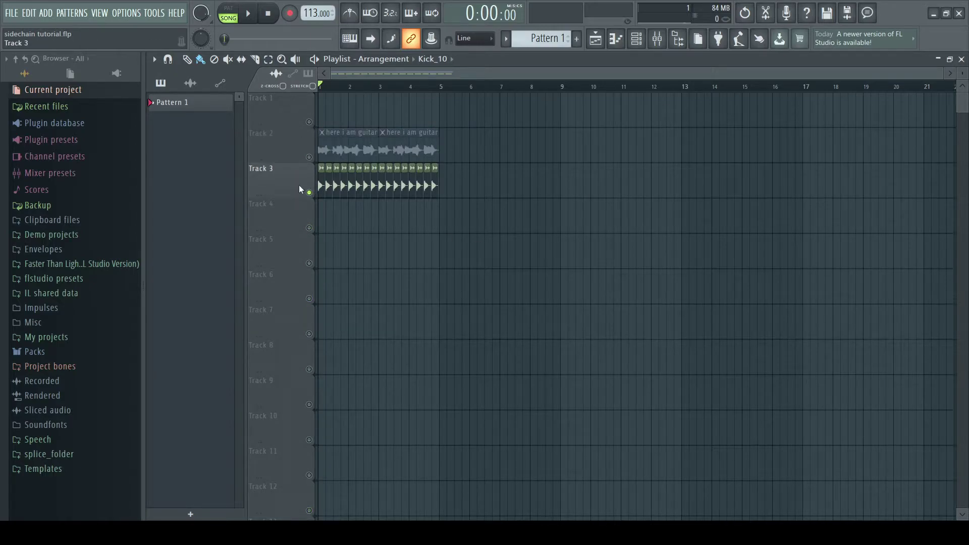
pyautogui.rightClick(309, 193)
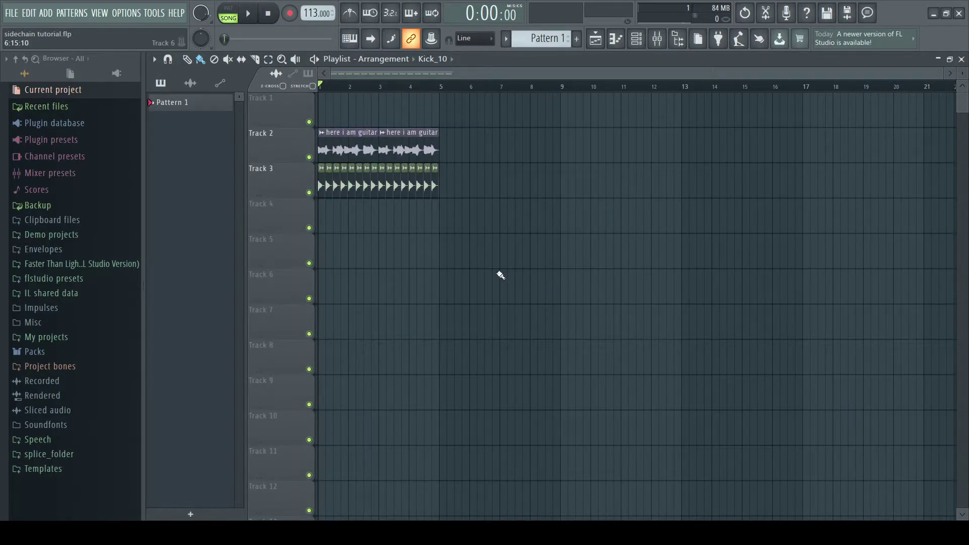
# Route the "here i am guitar" sample to mixer track 2 and close its channel settings.
pyautogui.press('F9')
pyautogui.moveTo(353, 141); pyautogui.dragTo(534, 207)
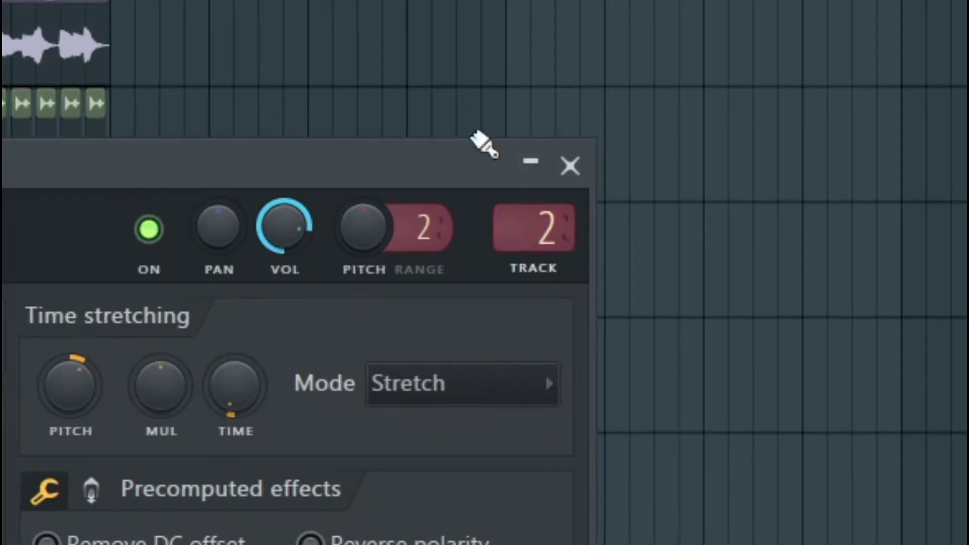
pyautogui.click(570, 165)
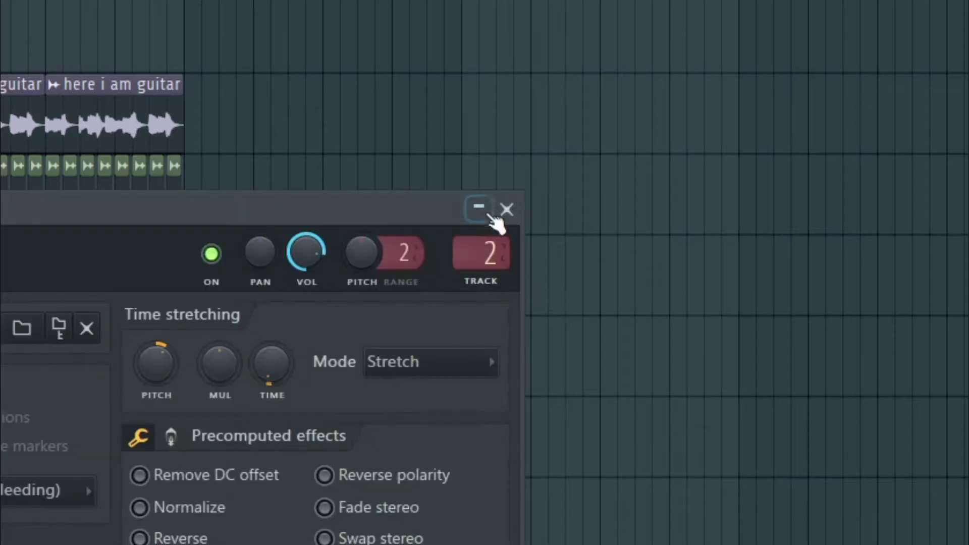
pyautogui.click(570, 165)
# Route the Kick_10 sample to mixer track 1 and close the channel settings.
pyautogui.doubleClick(343, 187)
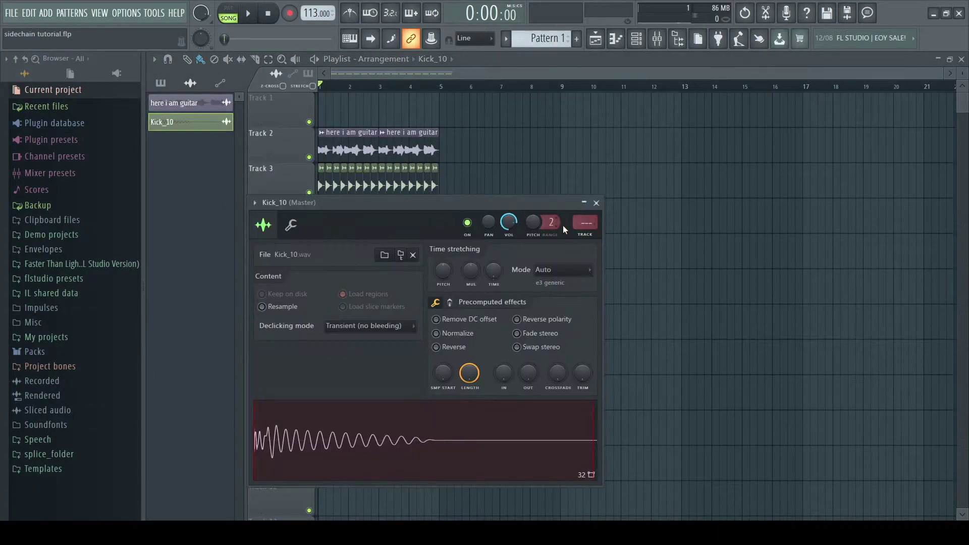
pyautogui.moveTo(583, 224); pyautogui.dragTo(584, 219)
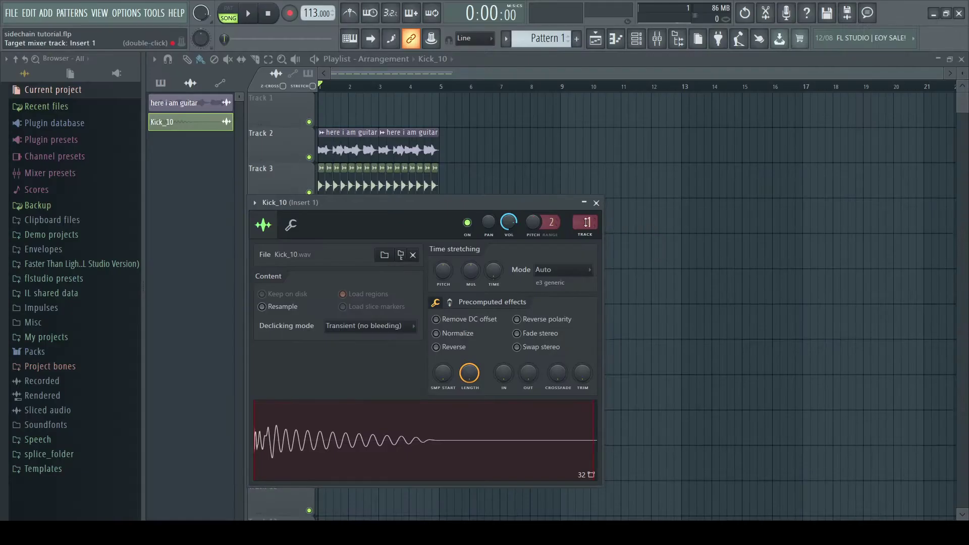
pyautogui.click(596, 203)
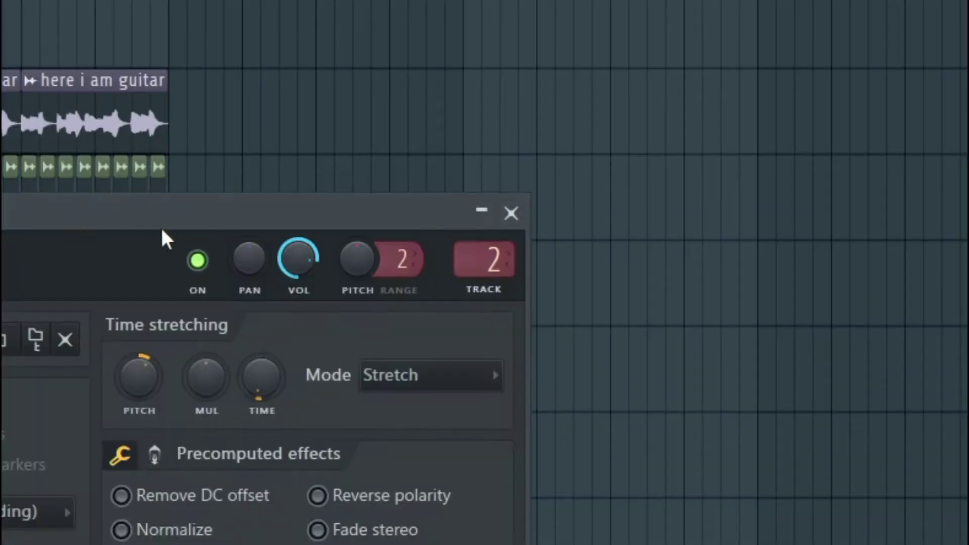
pyautogui.click(511, 213)
# Load Fruity Limiter on mixer Insert 2 and create a sidechain send from Insert 1 to Insert 2.
pyautogui.press('F9')
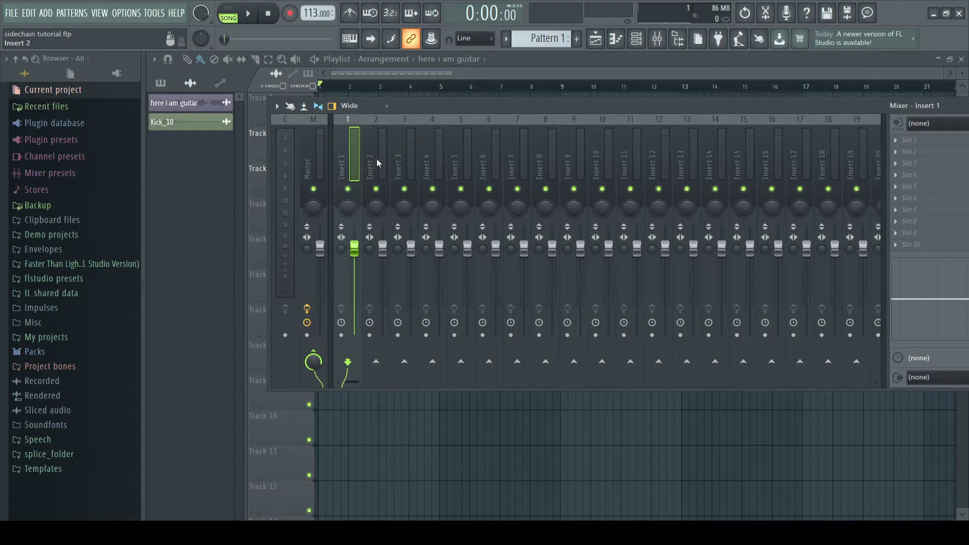
pyautogui.click(373, 153)
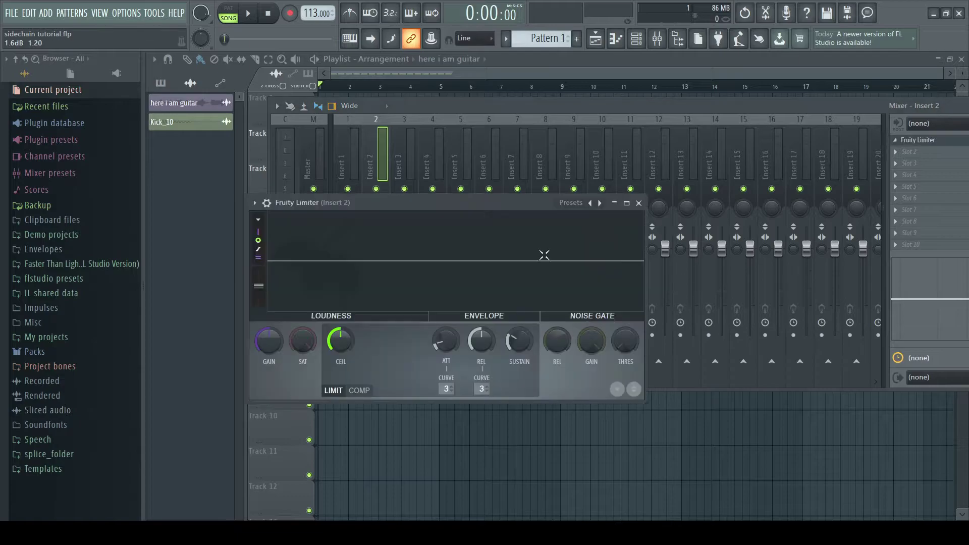
pyautogui.click(347, 119)
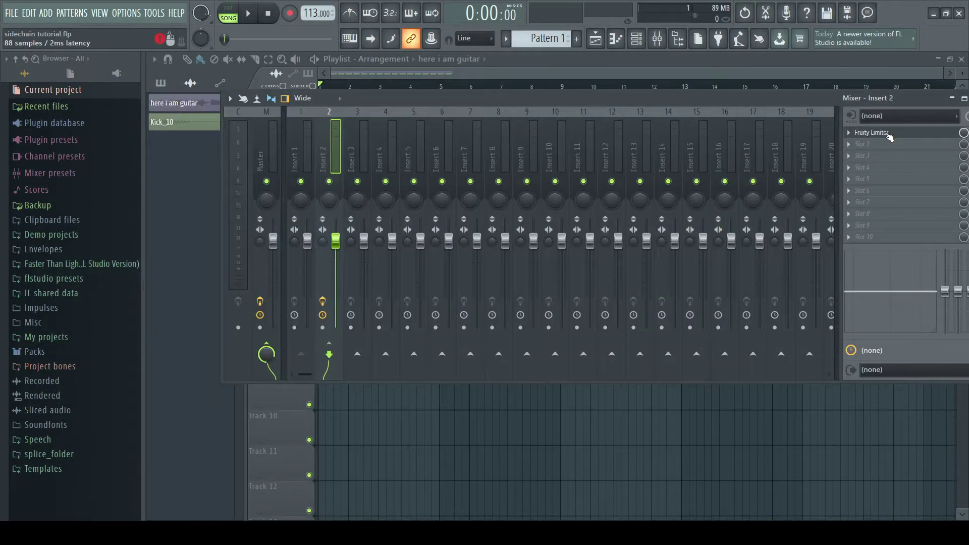
# Open the Fruity Limiter on Insert 2 and switch it to compressor mode.
pyautogui.click(887, 133)
pyautogui.moveTo(589, 119); pyautogui.dragTo(523, 109)
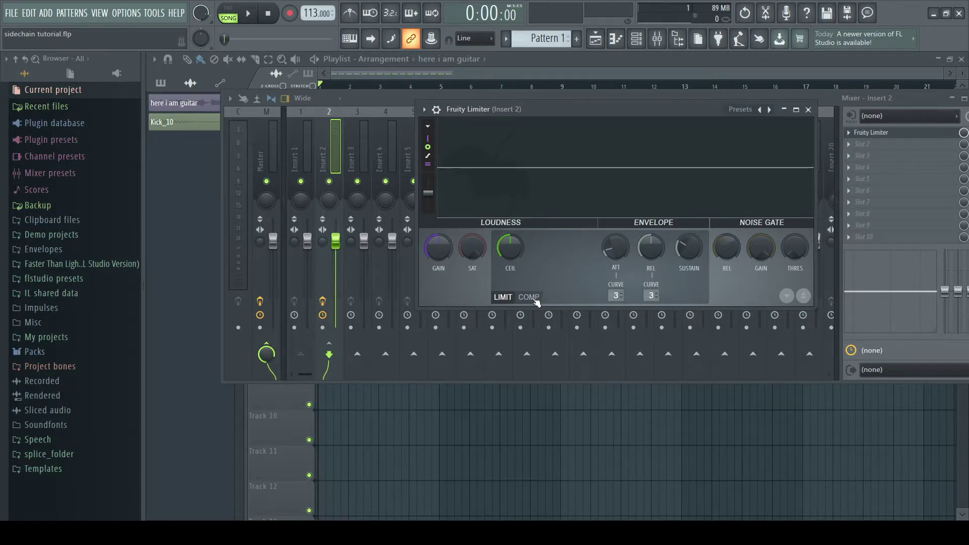
pyautogui.click(529, 297)
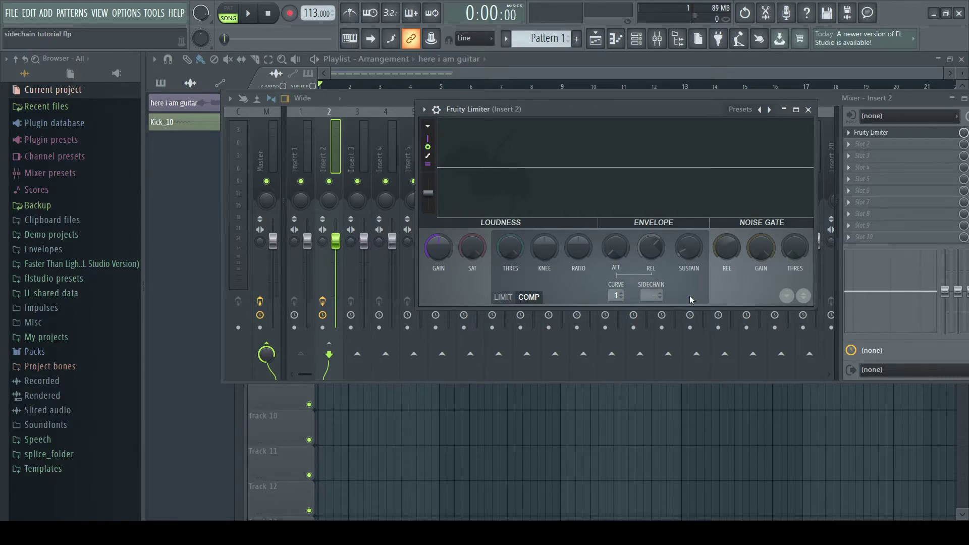
pyautogui.moveTo(549, 108); pyautogui.dragTo(508, 118)
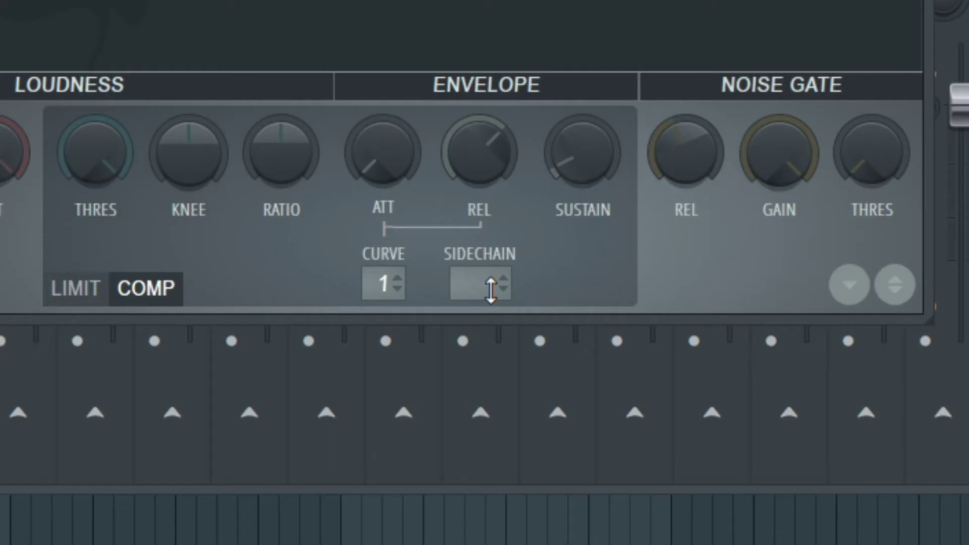
# Check Insert 1's send to Insert 2 and set the Fruity Limiter's sidechain input to 1.
pyautogui.moveTo(615, 309); pyautogui.dragTo(615, 305)
pyautogui.moveTo(489, 281); pyautogui.dragTo(493, 294)
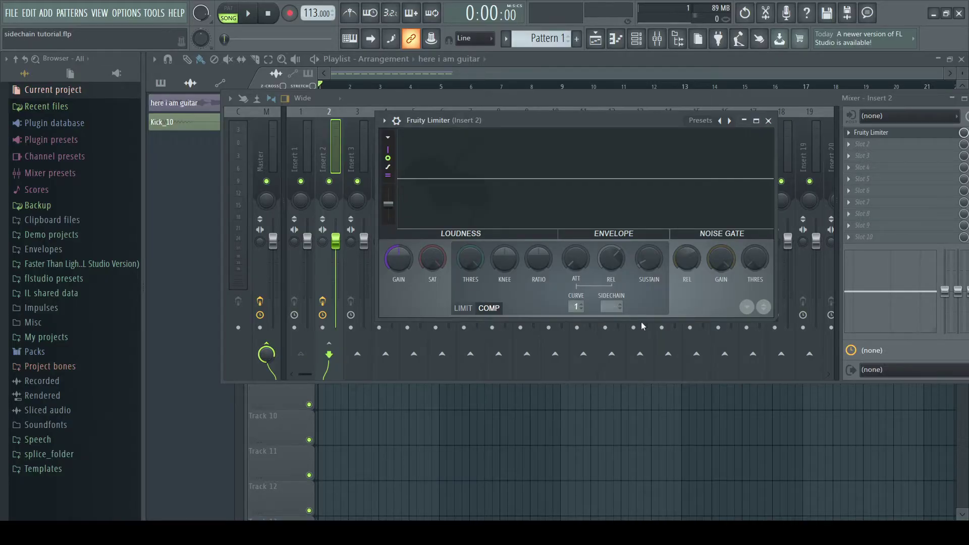
pyautogui.click(611, 306)
pyautogui.click(296, 169)
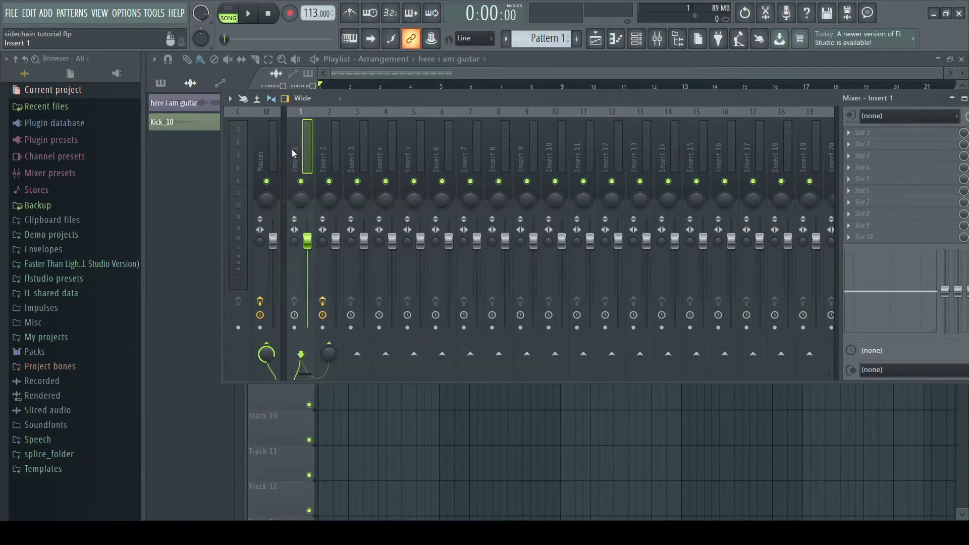
pyautogui.click(323, 151)
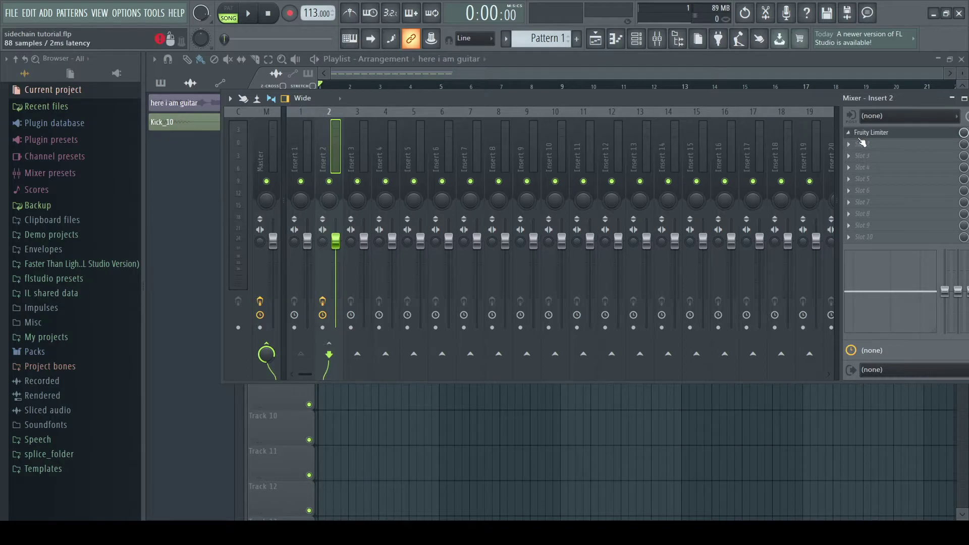
pyautogui.click(882, 133)
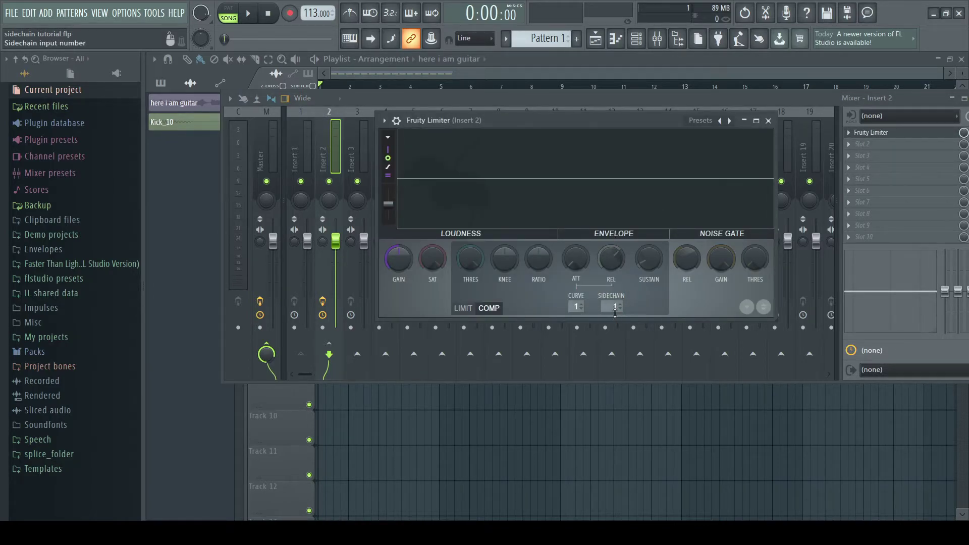
pyautogui.scroll(1, 615, 304)
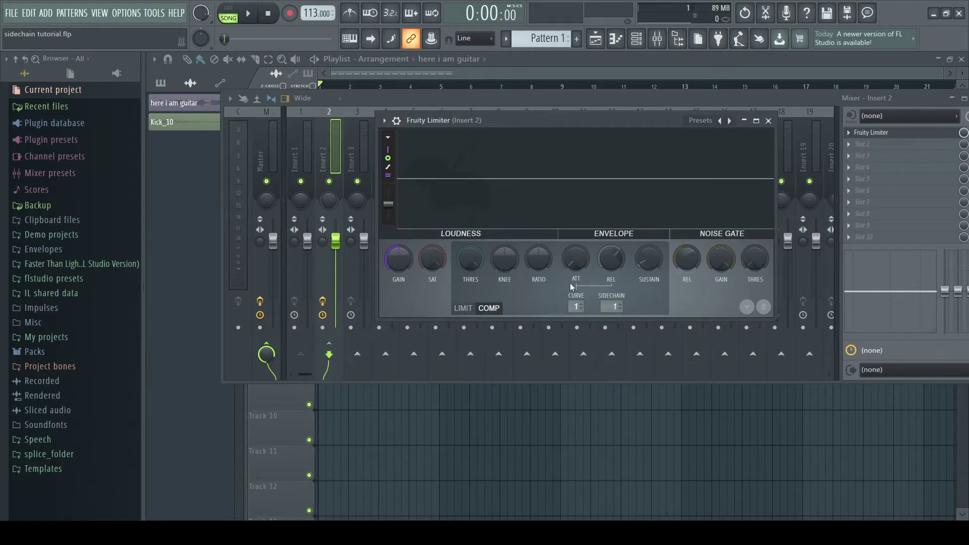
# Try out the compressor's threshold knob, raise the ratio, and return the threshold to its maximum.
pyautogui.moveTo(474, 285); pyautogui.dragTo(475, 317)
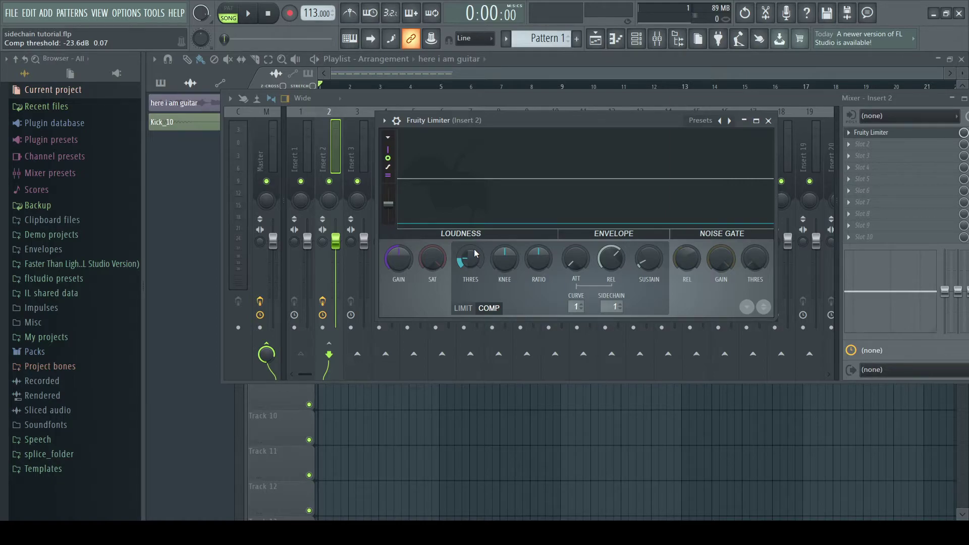
pyautogui.moveTo(538, 258); pyautogui.dragTo(538, 248)
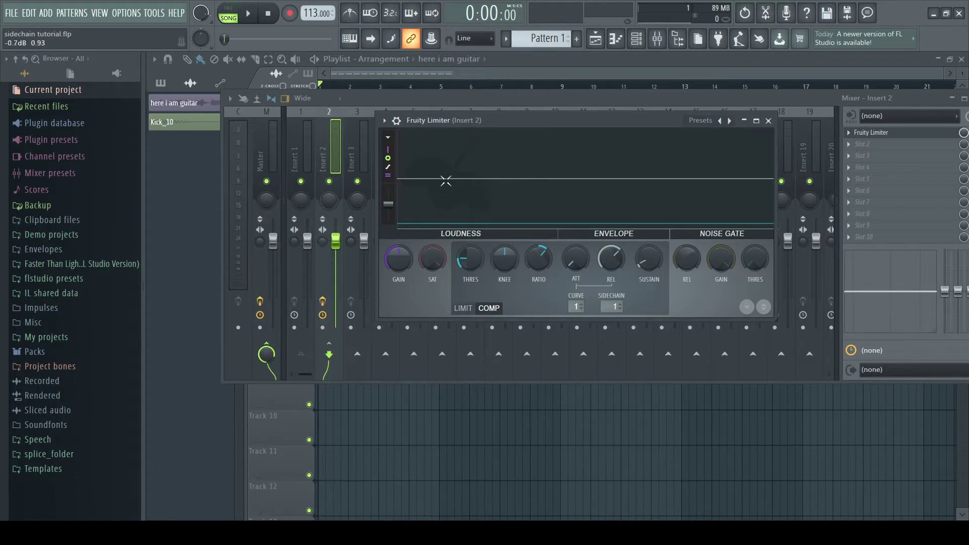
pyautogui.moveTo(469, 258); pyautogui.dragTo(470, 237)
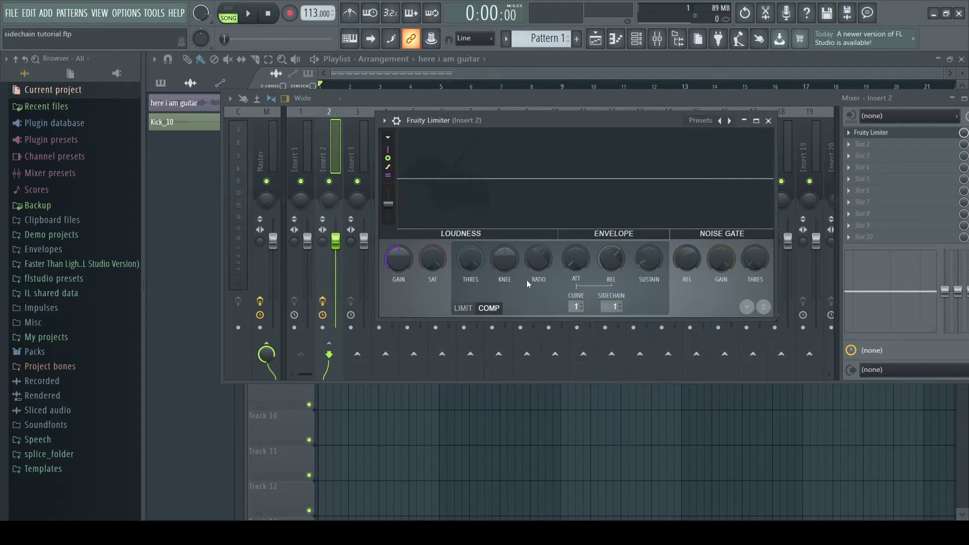
pyautogui.moveTo(470, 257); pyautogui.dragTo(473, 212)
pyautogui.moveTo(471, 258); pyautogui.dragTo(471, 223)
# Play the song while lowering the compressor threshold so the kick ducks the guitar, and stop playback.
pyautogui.press('space')
pyautogui.moveTo(468, 260); pyautogui.dragTo(468, 303)
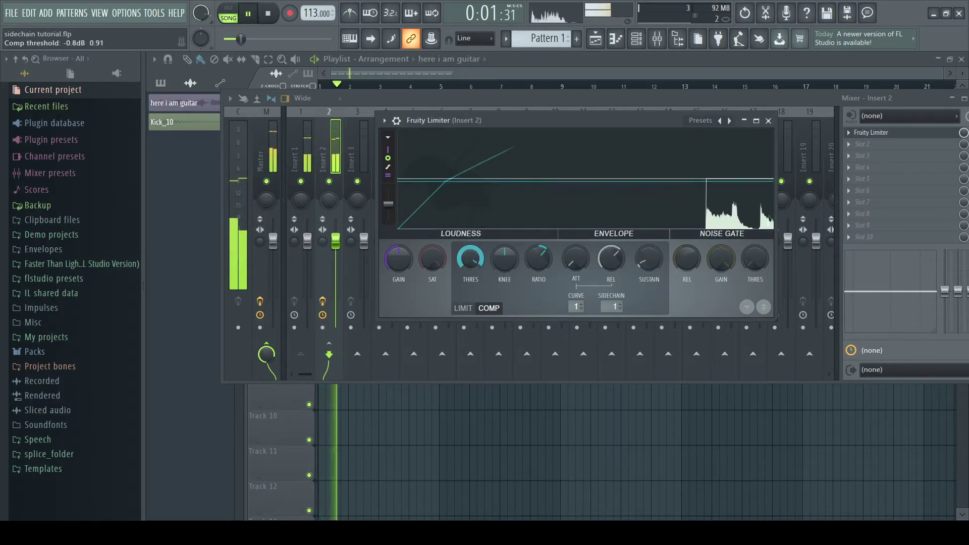
pyautogui.moveTo(467, 261); pyautogui.dragTo(467, 263)
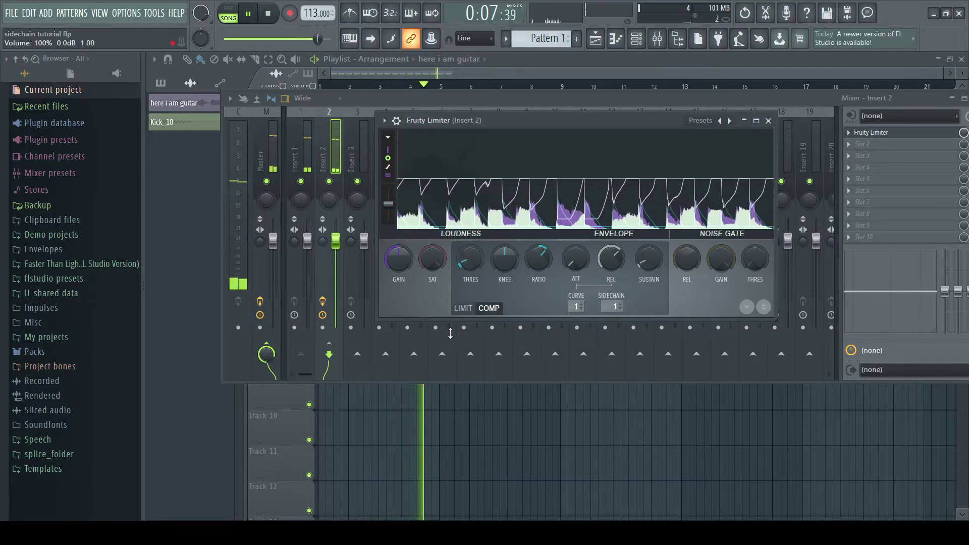
pyautogui.press('space')
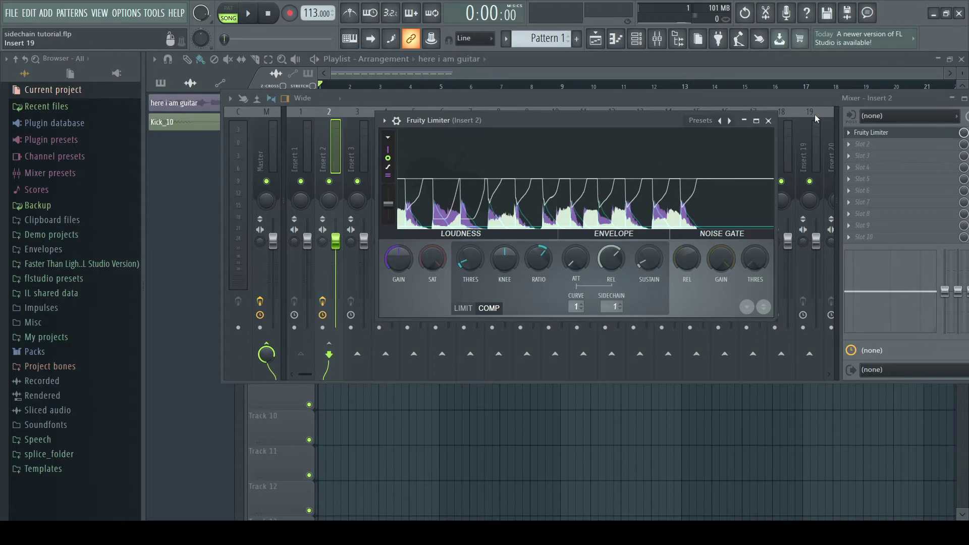
# Close the limiter and reroute Insert 1 in the mixer so it feeds only Insert 2 instead of the master.
pyautogui.click(768, 120)
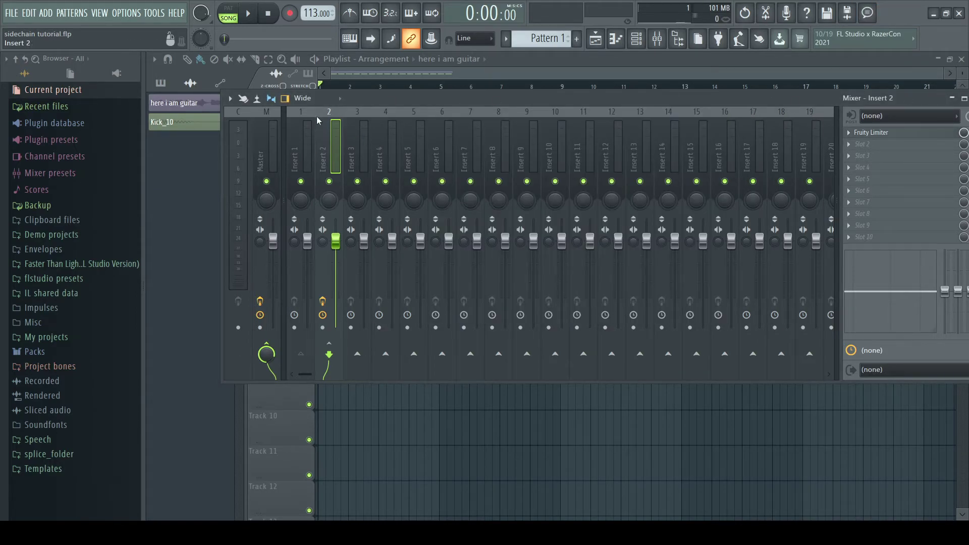
pyautogui.click(295, 159)
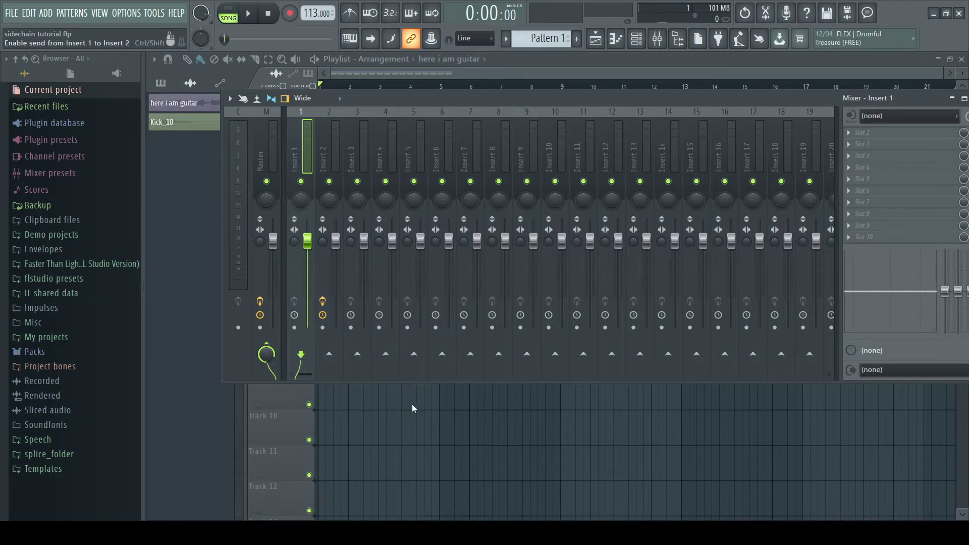
pyautogui.click(329, 353)
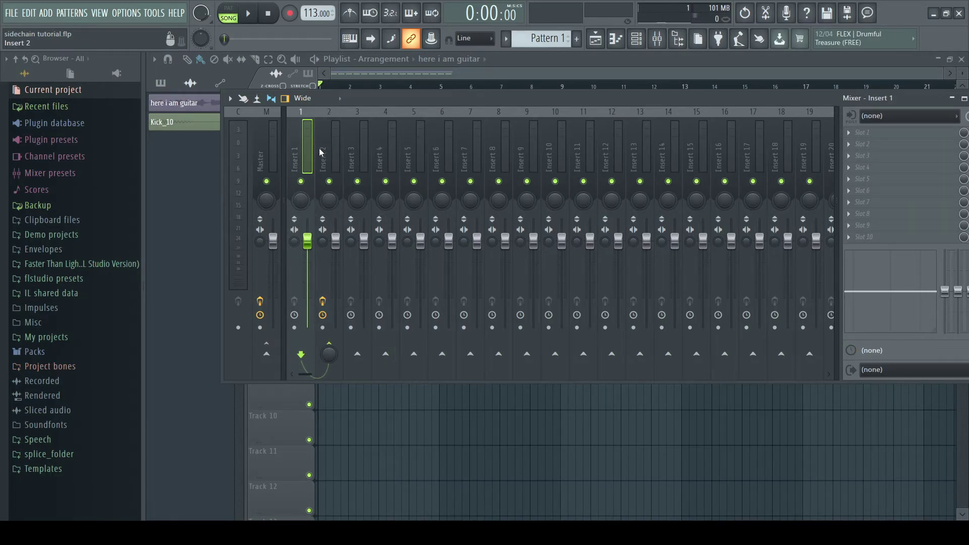
# Set the sidechain input of Insert 2's Fruity Limiter to 1, play the song to hear it, and close the limiter and mixer.
pyautogui.click(319, 153)
pyautogui.click(868, 132)
pyautogui.click(889, 139)
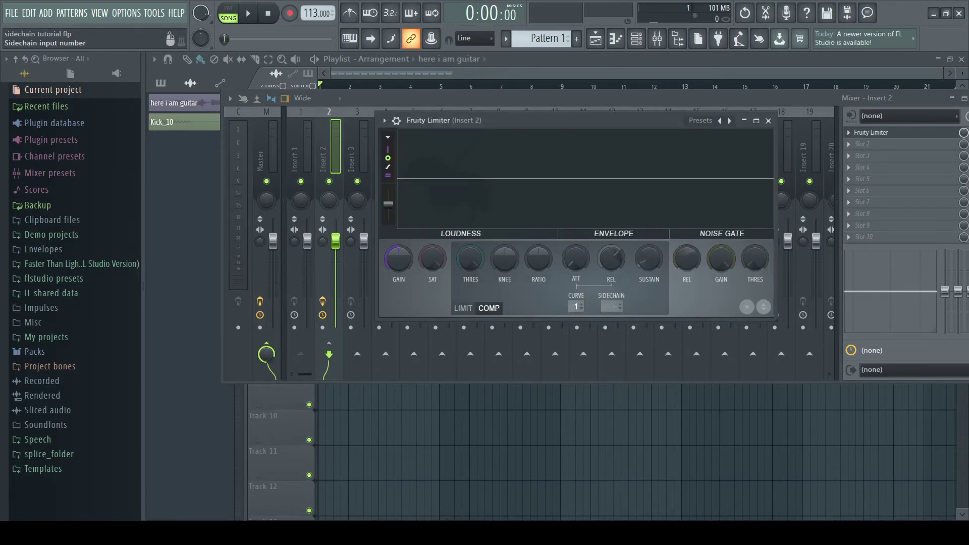
pyautogui.scroll(1, 612, 307)
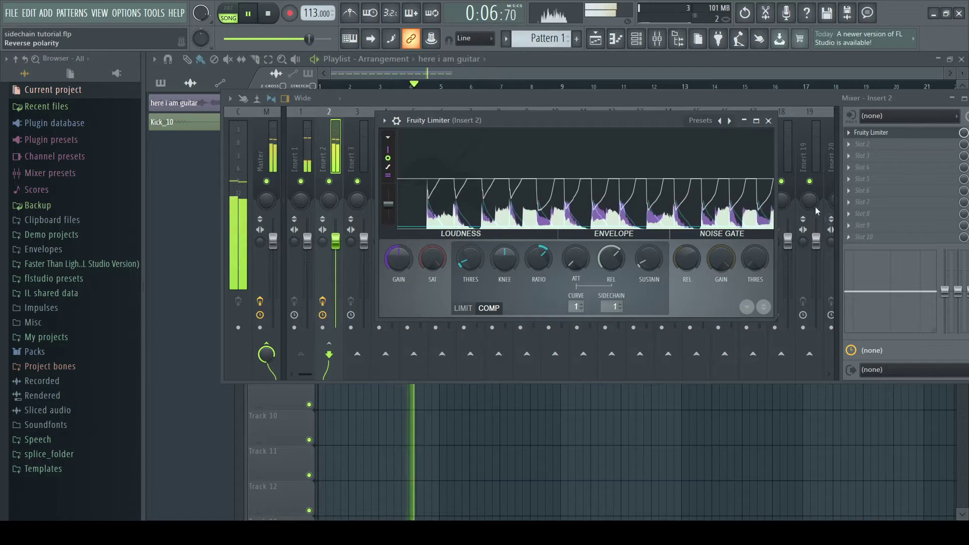
pyautogui.click(768, 121)
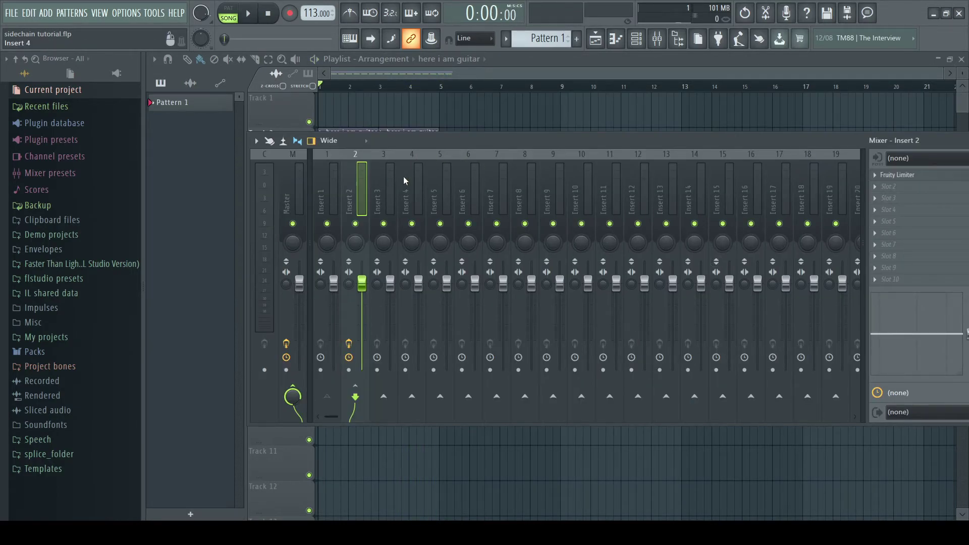
pyautogui.click(709, 141)
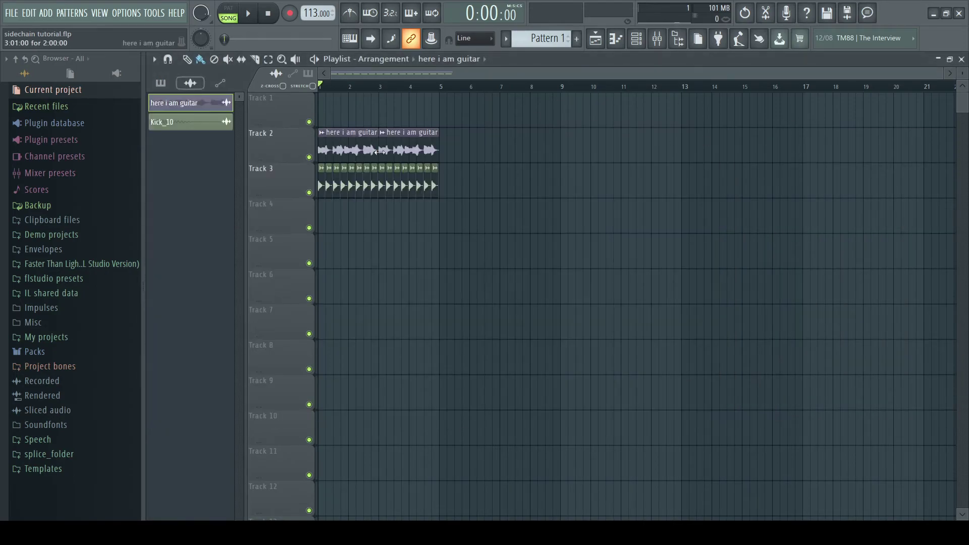
# Place another here i am guitar clip at bar 9 of Track 2, make it unique, and set playback to start just before it.
pyautogui.click(573, 146)
pyautogui.click(553, 84)
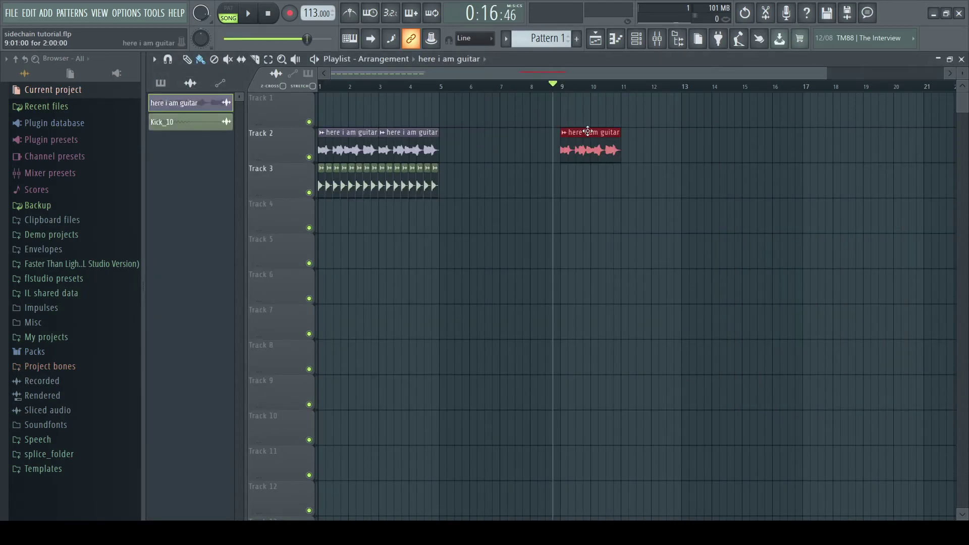
pyautogui.click(563, 133)
pyautogui.click(601, 226)
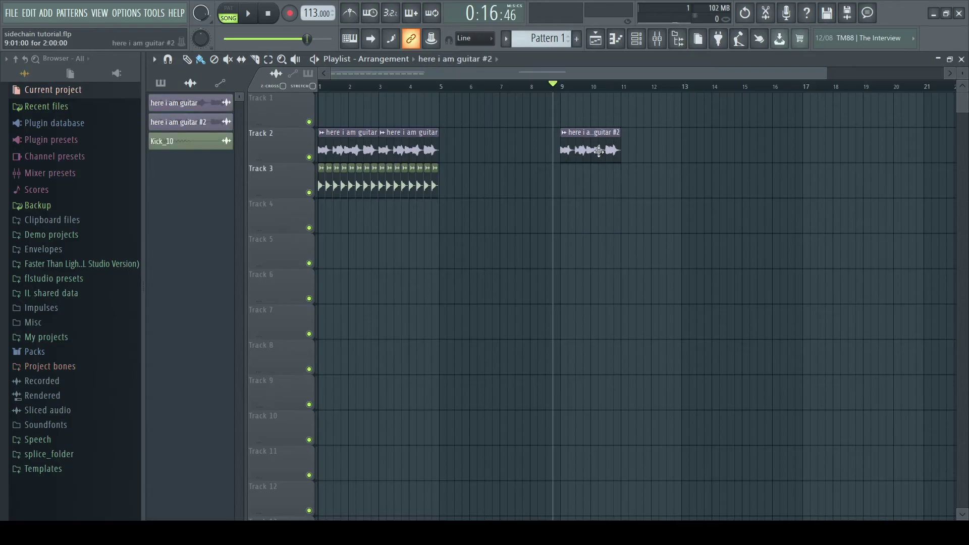
# Route the here i am guitar #2 clip's channel to mixer Insert 9 and open the mixer.
pyautogui.doubleClick(599, 152)
pyautogui.moveTo(599, 238); pyautogui.dragTo(599, 232)
pyautogui.moveTo(474, 259); pyautogui.dragTo(473, 227)
pyautogui.press('F9')
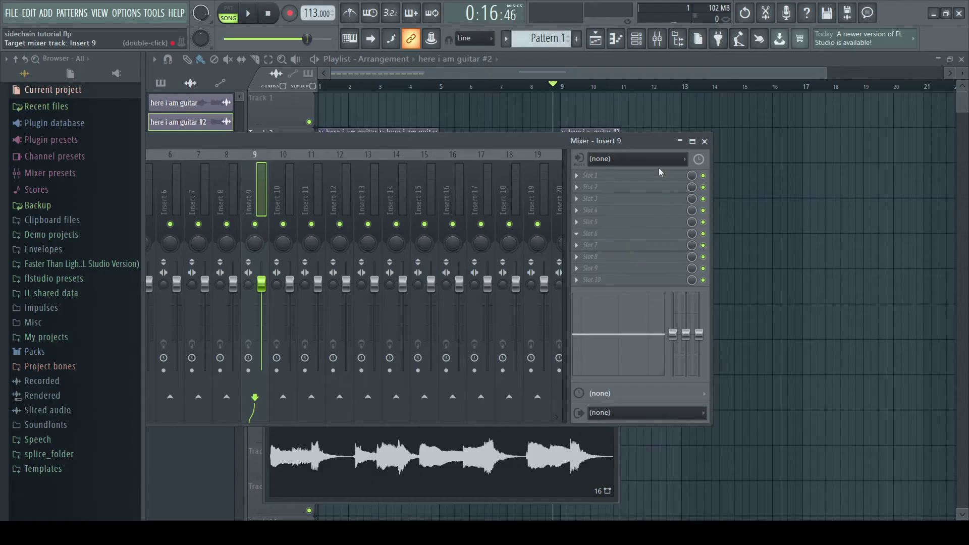
# Load Kickstart in the first effect slot of Insert 9 and play the copied guitar clip briefly to hear it.
pyautogui.moveTo(590, 143); pyautogui.dragTo(802, 173)
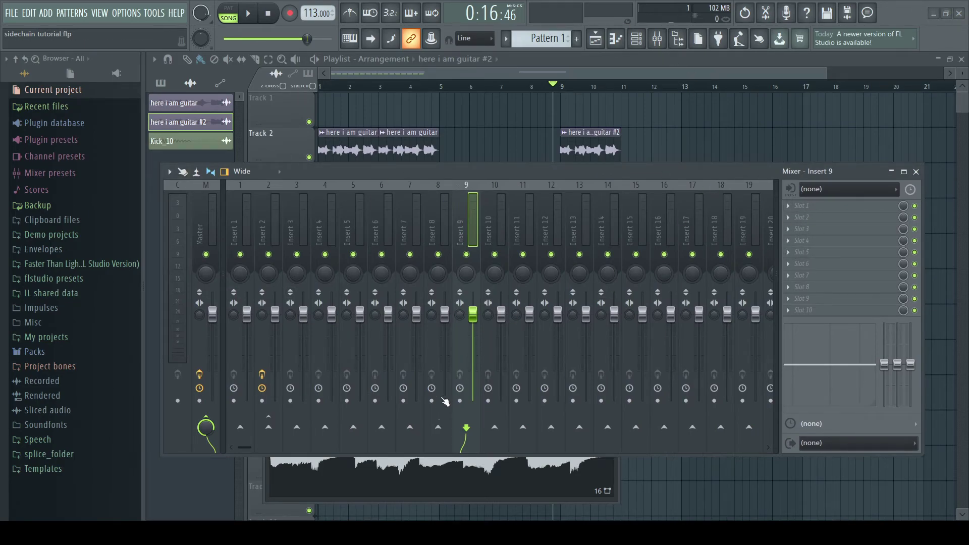
pyautogui.moveTo(328, 166); pyautogui.dragTo(648, 112)
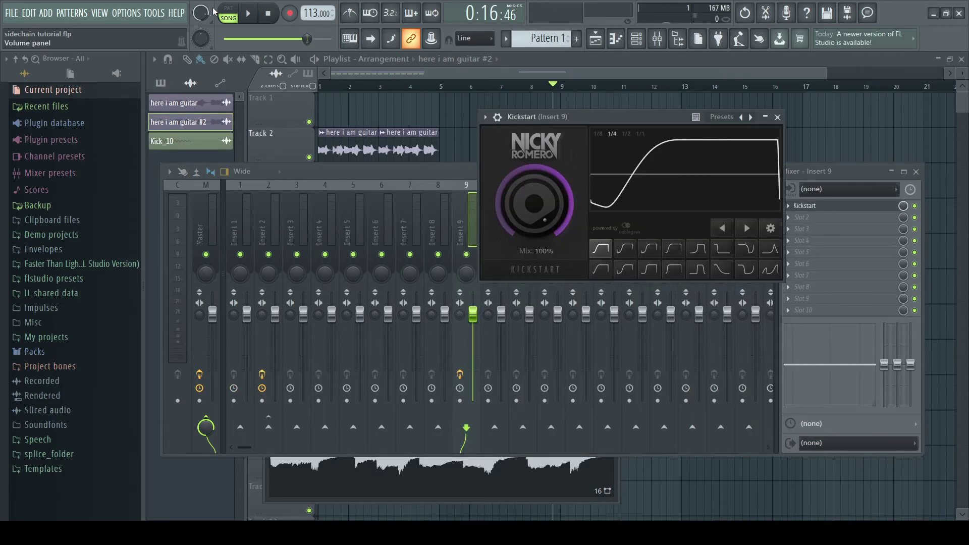
pyautogui.click(251, 14)
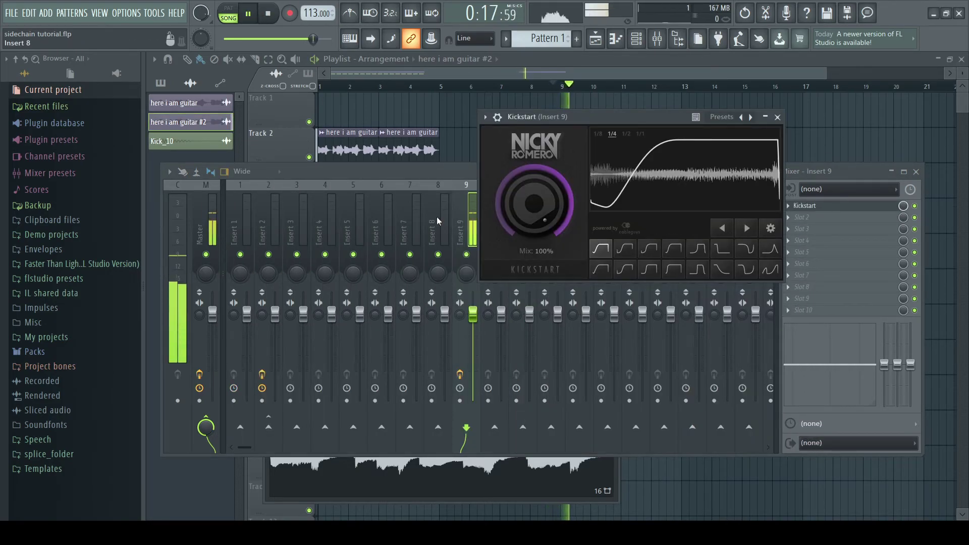
pyautogui.click(267, 14)
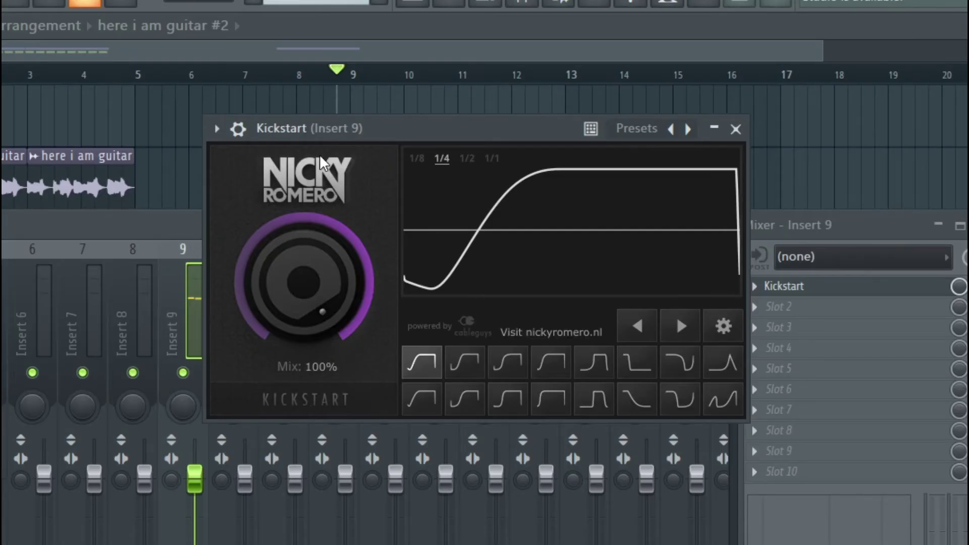
# Try out Kickstart's mix knob and several curve shapes, ending on the Classic Chain curve.
pyautogui.moveTo(314, 309)
pyautogui.mouseDown()
pyautogui.moveTo(313, 363)
pyautogui.moveTo(313, 309)
pyautogui.mouseUp()
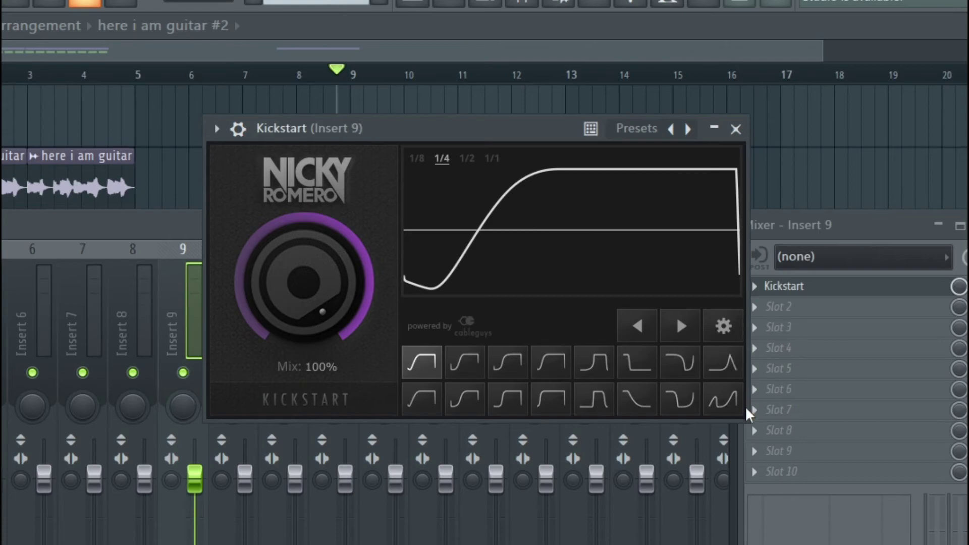
pyautogui.click(447, 376)
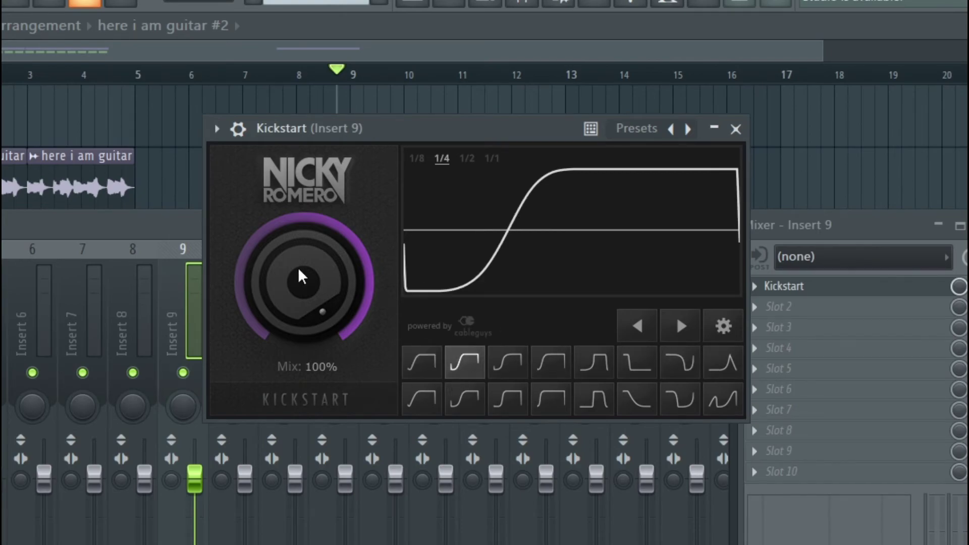
pyautogui.moveTo(329, 283)
pyautogui.mouseDown()
pyautogui.moveTo(328, 328)
pyautogui.moveTo(328, 284)
pyautogui.mouseUp()
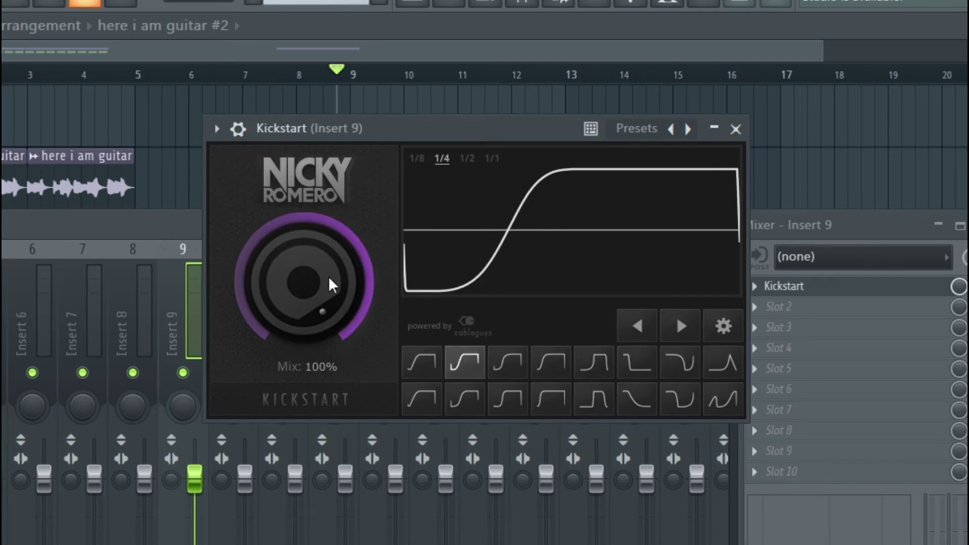
pyautogui.click(508, 372)
pyautogui.click(636, 362)
pyautogui.click(465, 362)
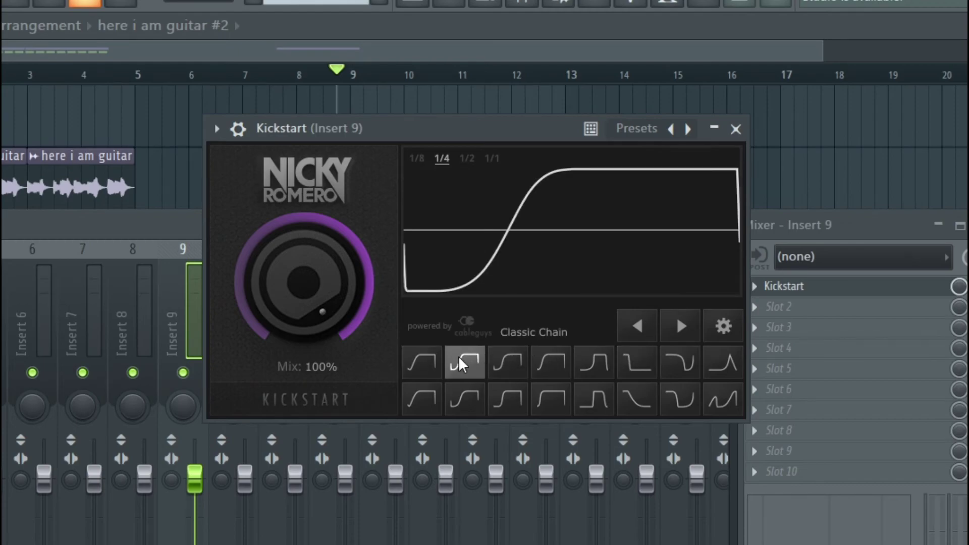
# Play the guitar clip while lowering Kickstart's mix to about 95%, and audition the last curve shape in the second row.
pyautogui.click(248, 13)
pyautogui.moveTo(530, 206); pyautogui.dragTo(531, 210)
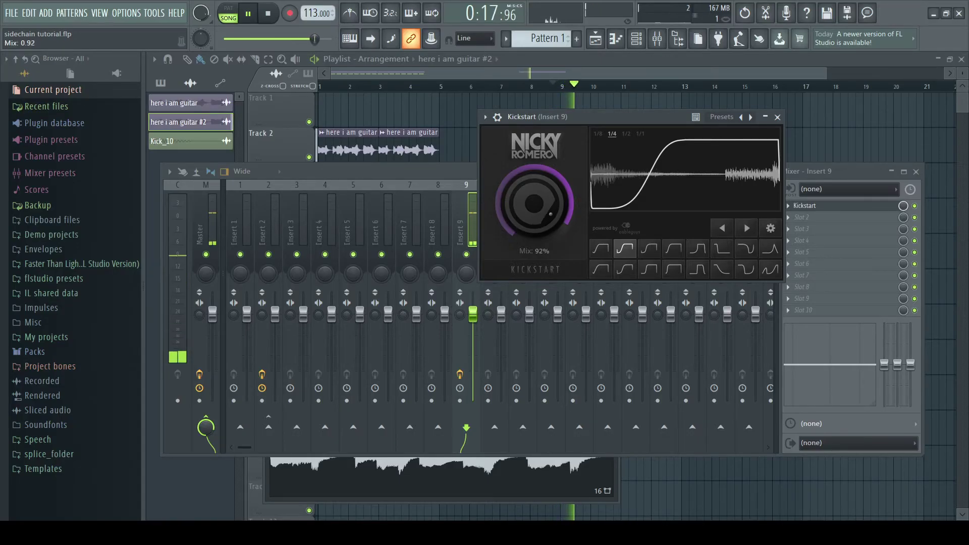
pyautogui.click(269, 15)
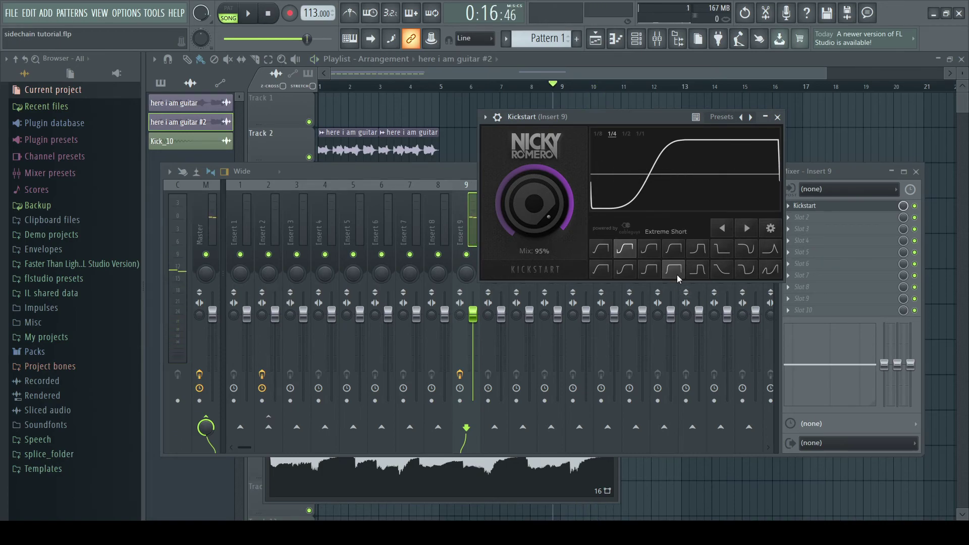
pyautogui.click(776, 272)
pyautogui.press('space')
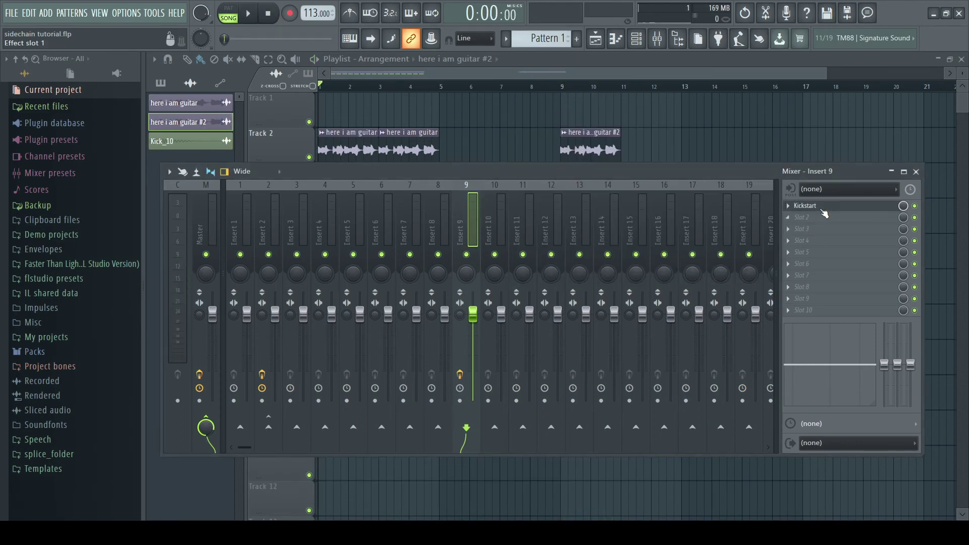
# Reopen Kickstart on Insert 9, choose the Classic Chain curve, and close the plugin and the mixer.
pyautogui.click(821, 208)
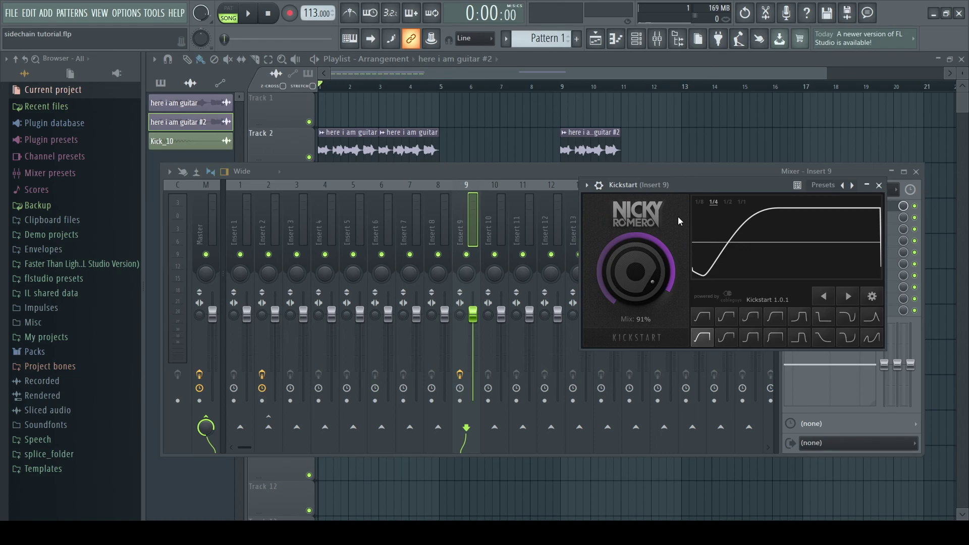
pyautogui.moveTo(678, 188); pyautogui.dragTo(647, 218)
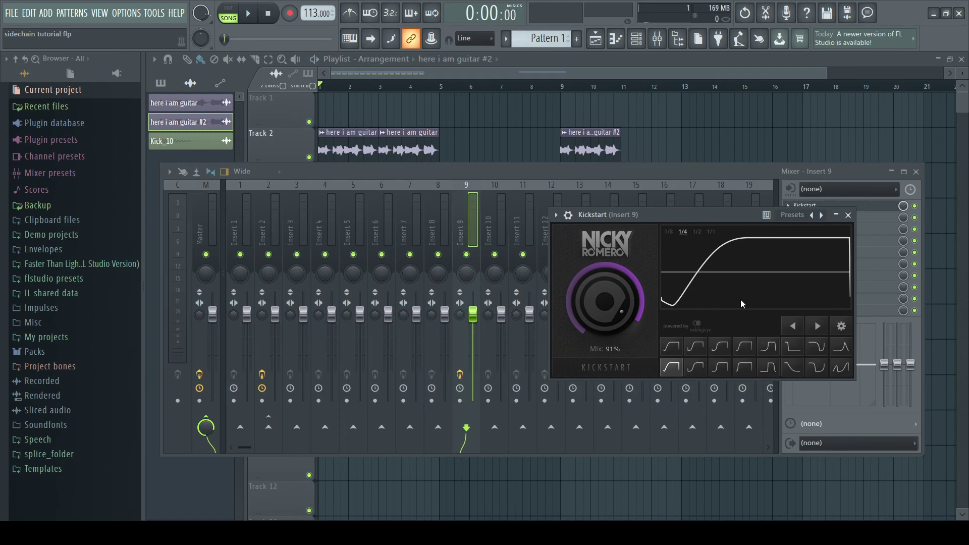
pyautogui.click(699, 344)
pyautogui.click(848, 215)
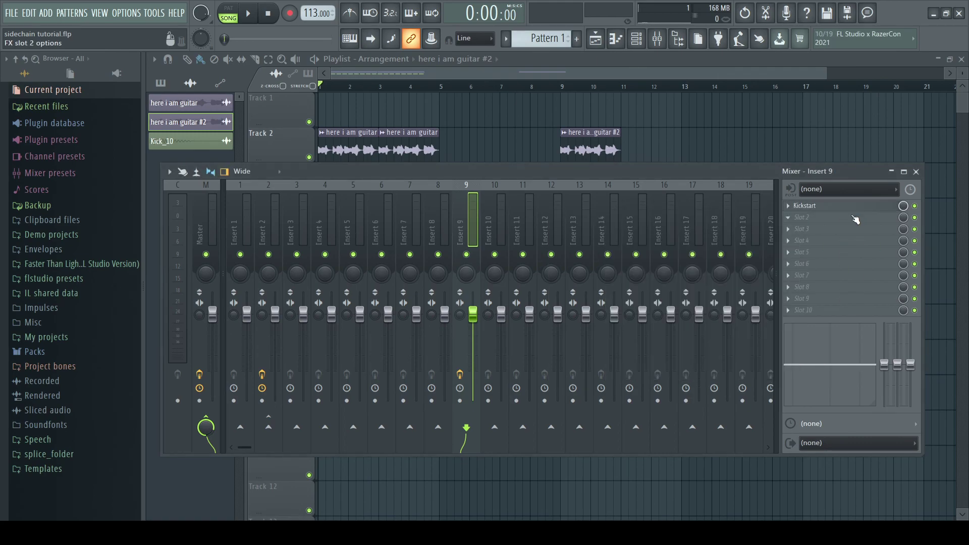
pyautogui.press('F9')
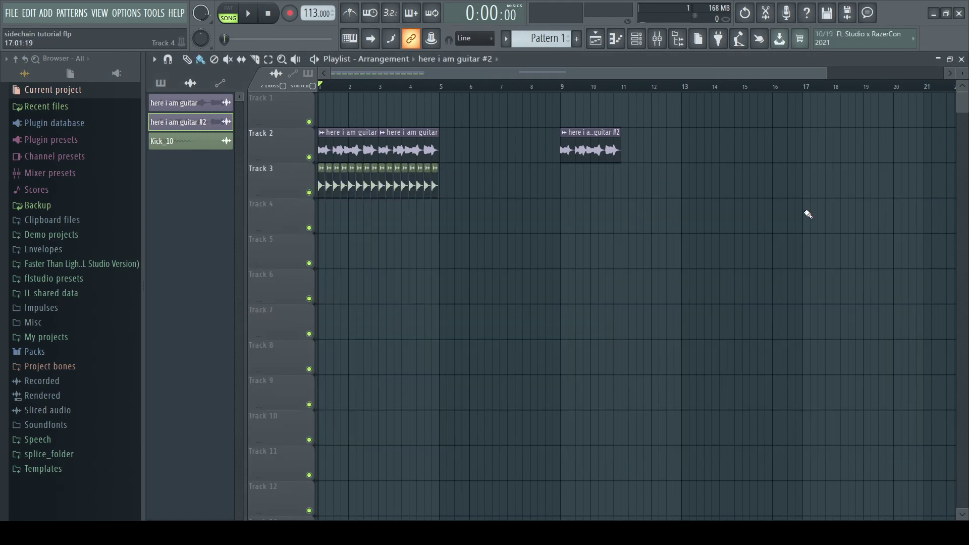